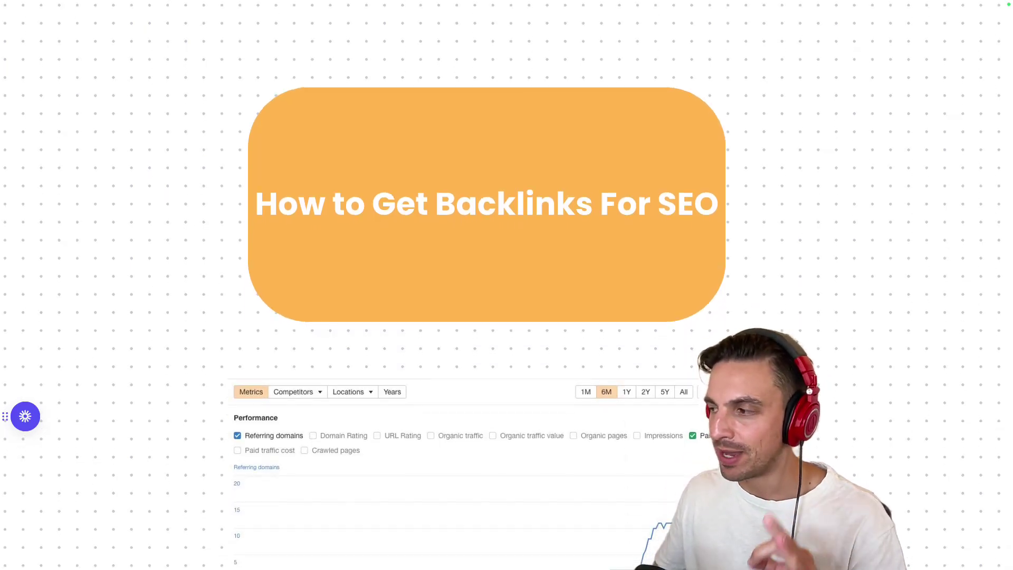
pyautogui.scroll(-4, 478, 293)
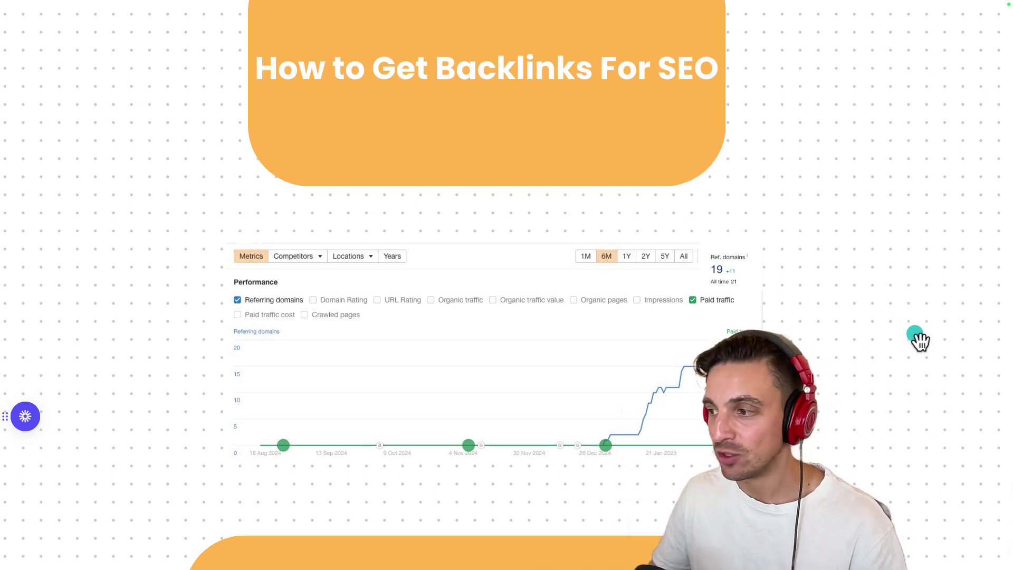
# Step: Scroll through Featured.com's expert Questions list of open publication questions, deadlines and domain authority
pyautogui.scroll(-1, 916, 327)
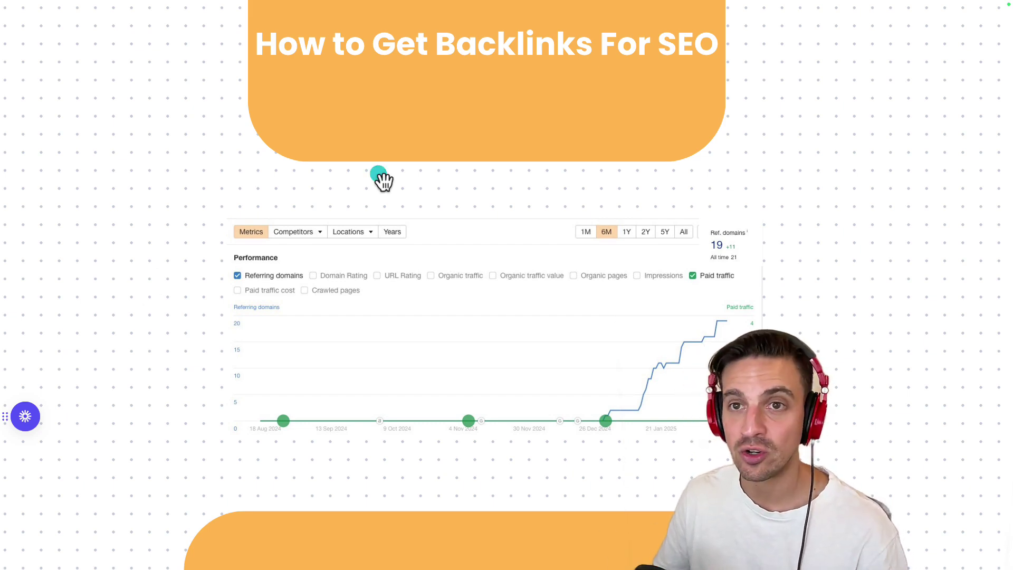
pyautogui.scroll(-5, 493, 260)
pyautogui.scroll(-10, 496, 260)
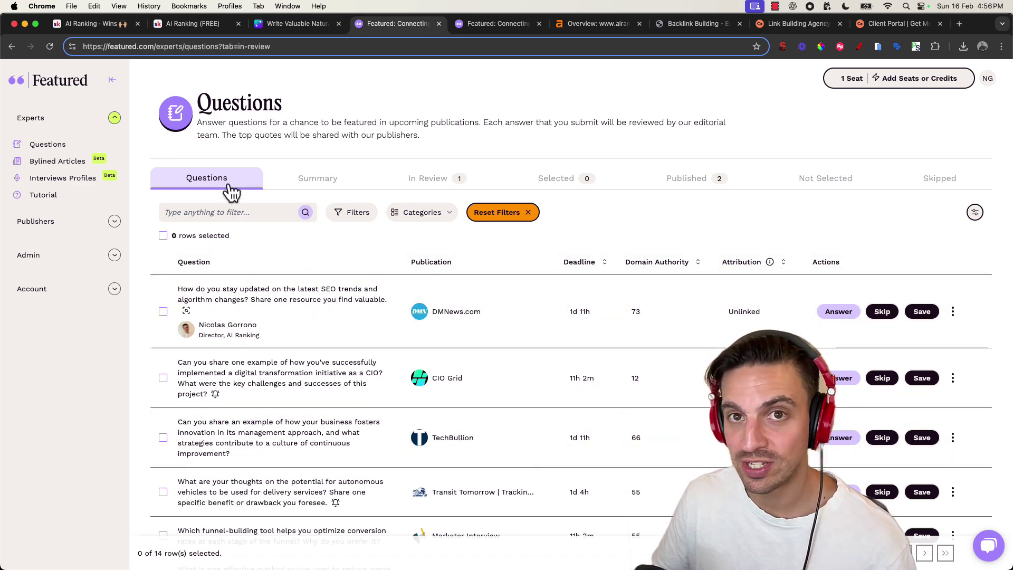
pyautogui.scroll(-10, 278, 327)
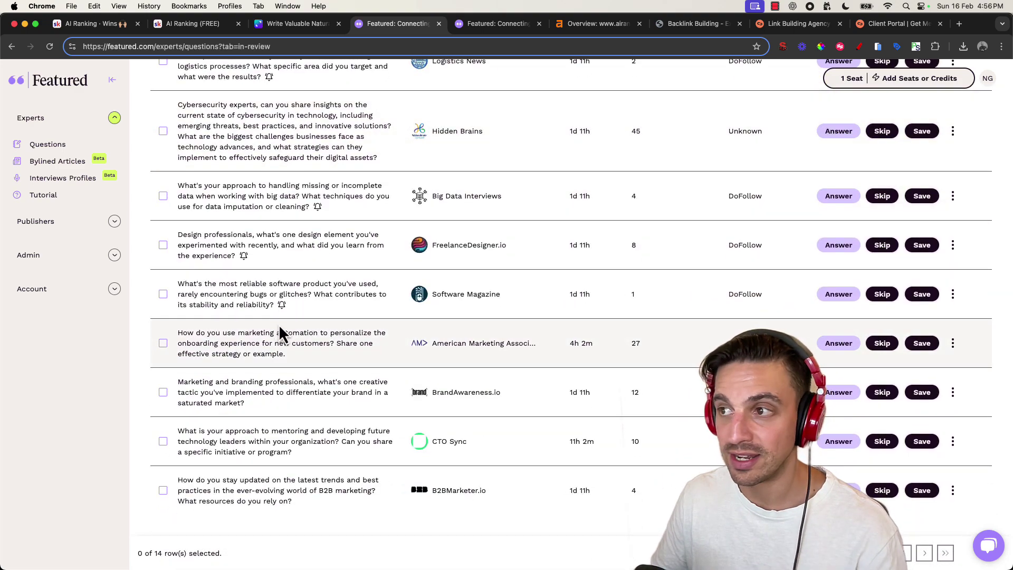
pyautogui.scroll(10, 279, 322)
pyautogui.scroll(2, 280, 318)
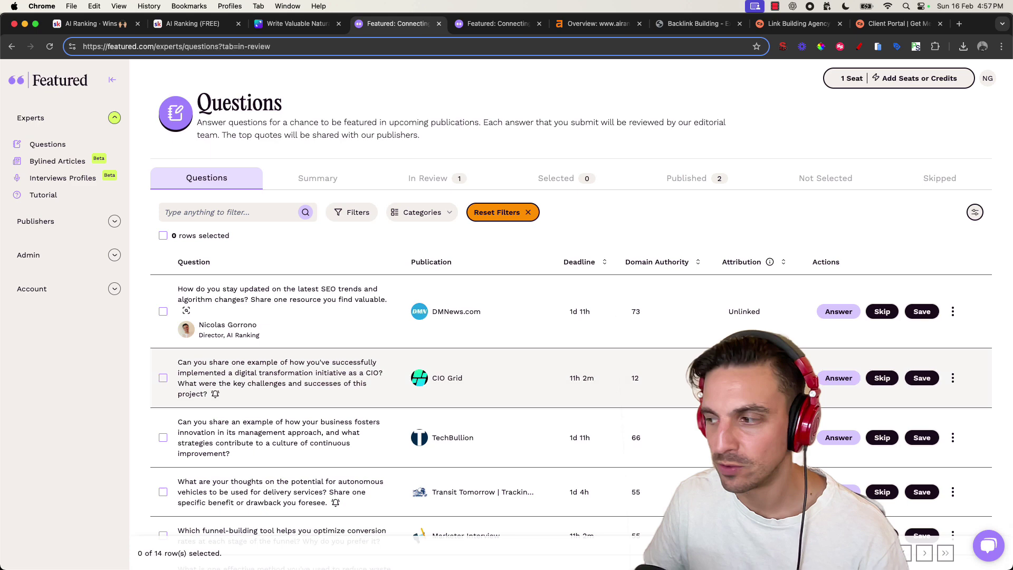
pyautogui.scroll(-1, 769, 295)
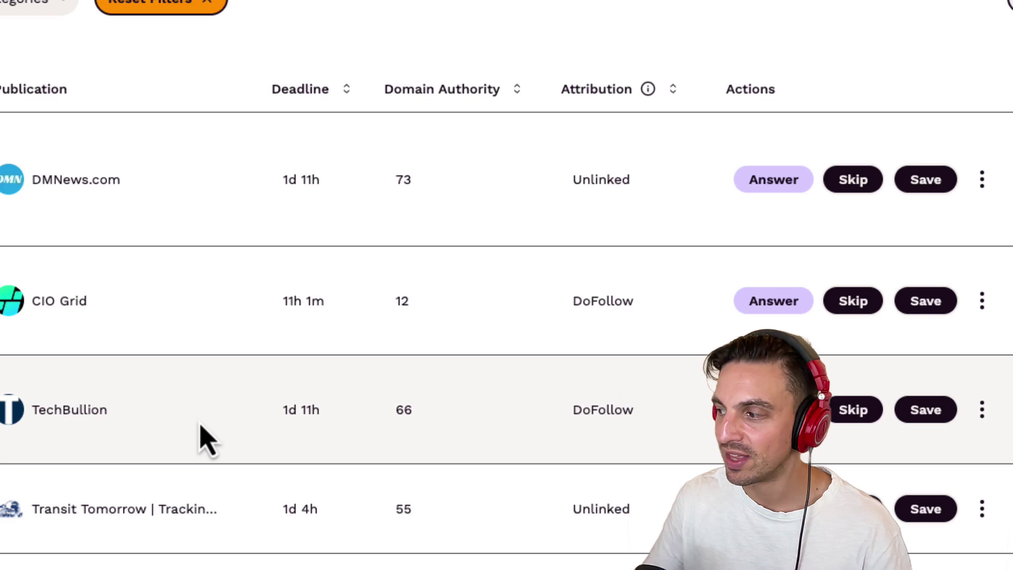
# Step: Scroll the 937-question list to the WebFixTool budget-friendly SaaS SEO question
pyautogui.scroll(-1, 252, 425)
pyautogui.scroll(2, 418, 253)
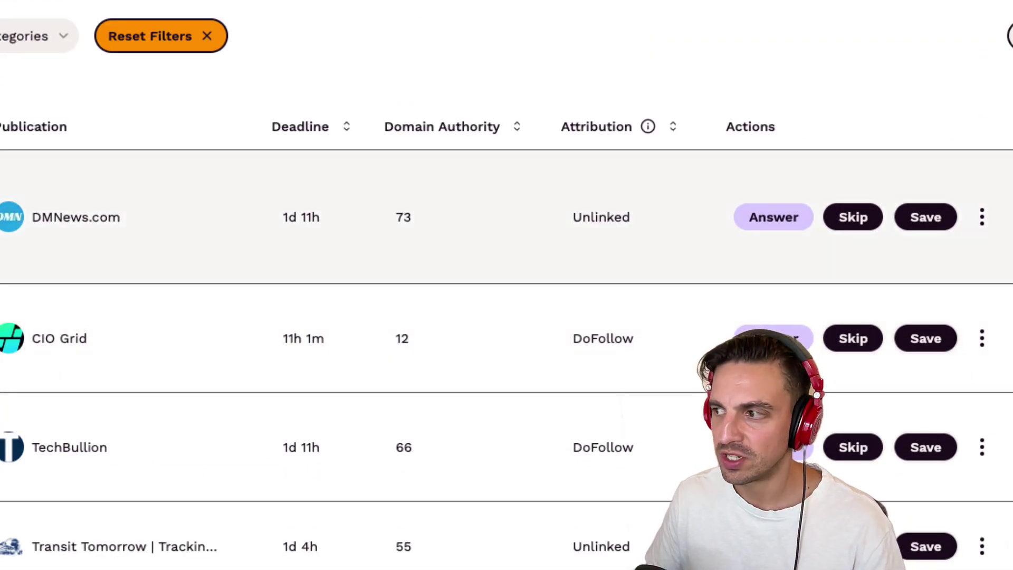
pyautogui.scroll(-1, 211, 287)
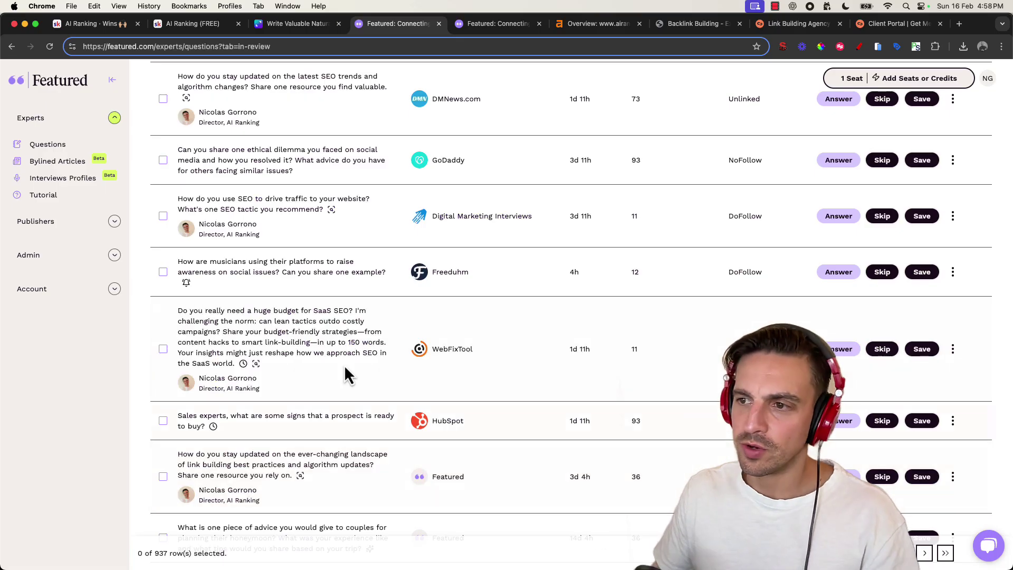
pyautogui.scroll(1, 327, 317)
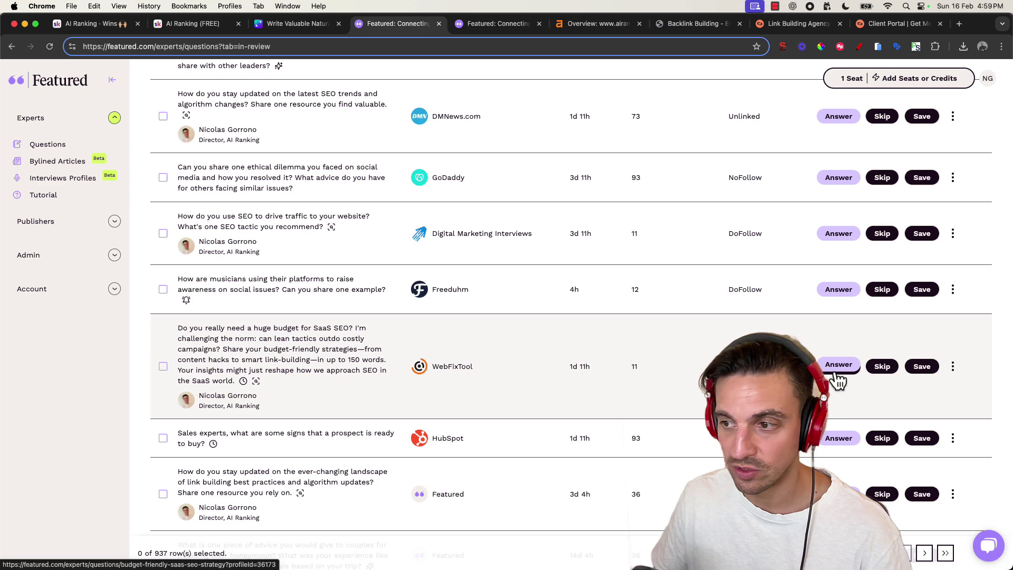
# Step: Review the WebFixTool answer form, close it unsubmitted, and view the Grit Daily answer in review
pyautogui.click(836, 373)
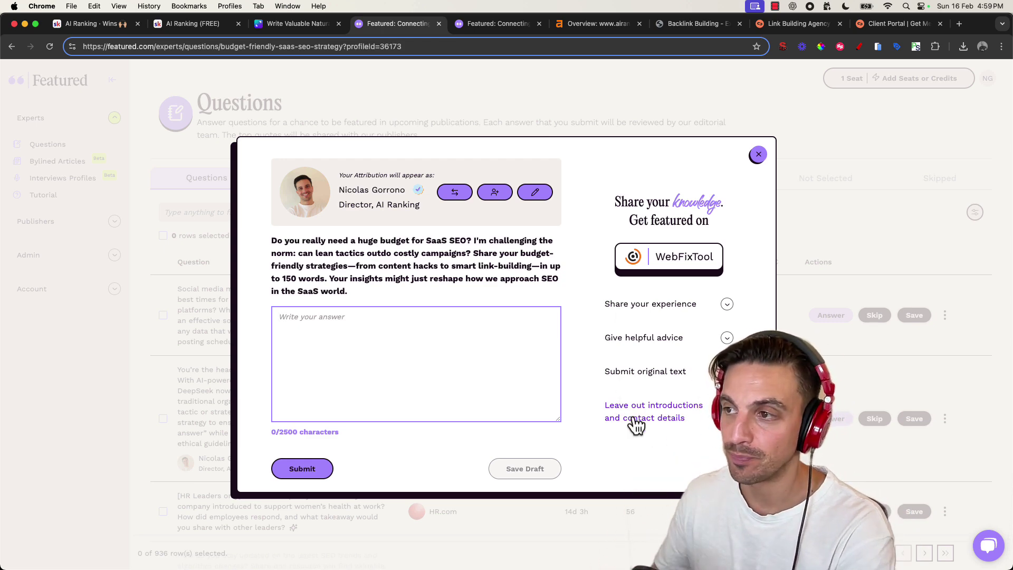
pyautogui.click(758, 157)
pyautogui.click(401, 182)
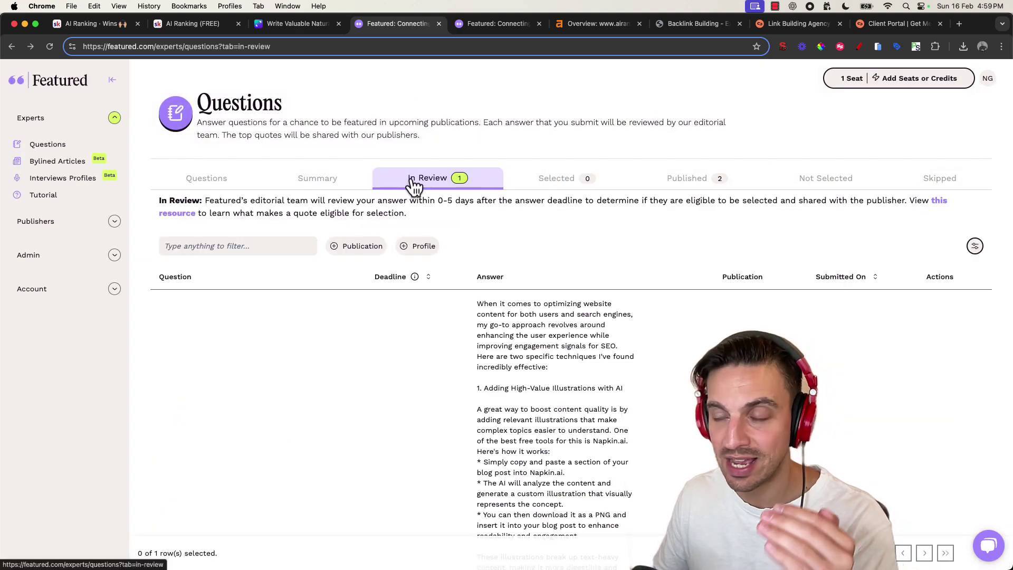
# Step: Read the In Review answer, then check the Selected and Published answer lists
pyautogui.scroll(-5, 496, 404)
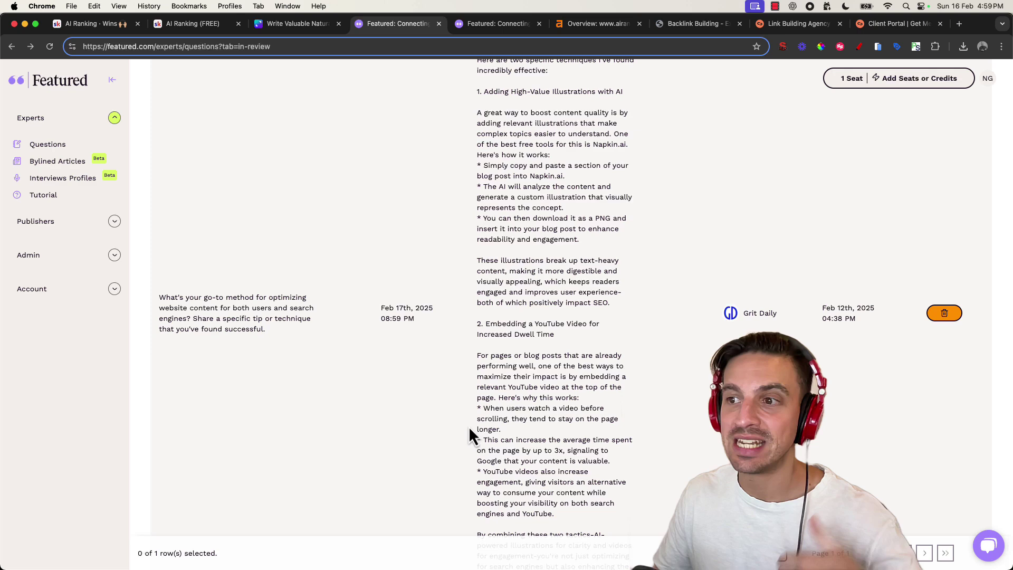
pyautogui.scroll(-2, 465, 401)
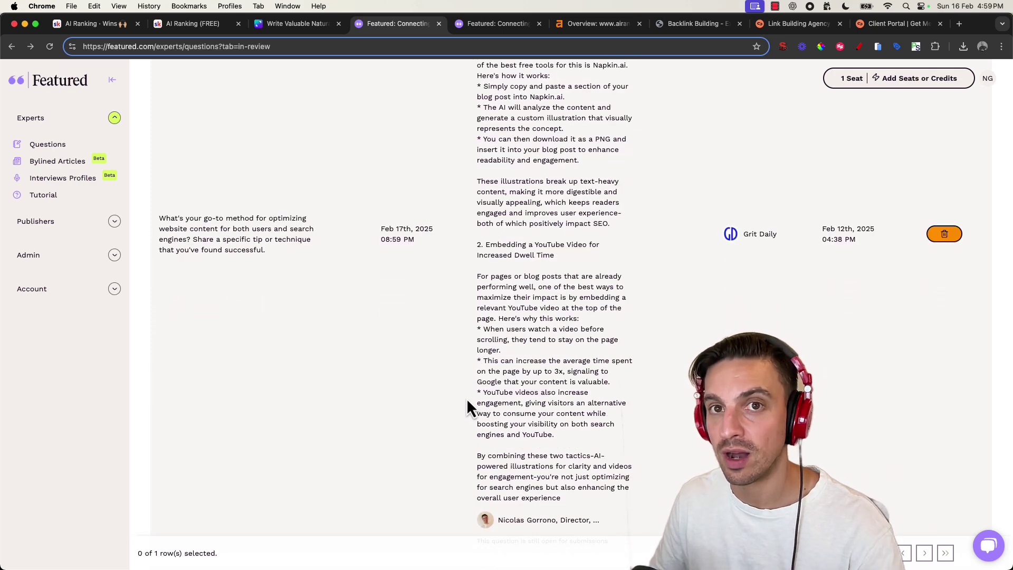
pyautogui.scroll(8, 467, 401)
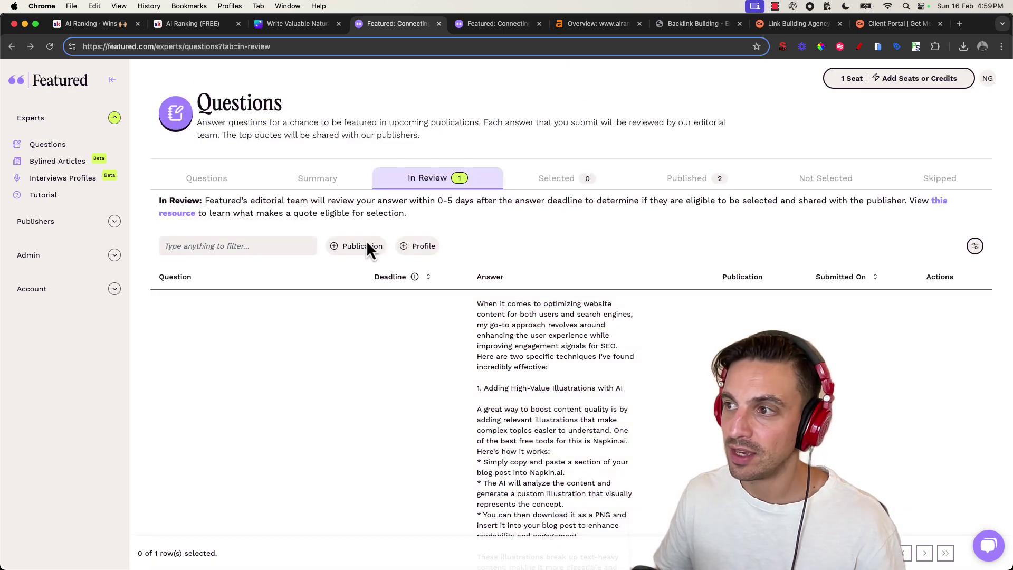
pyautogui.click(586, 186)
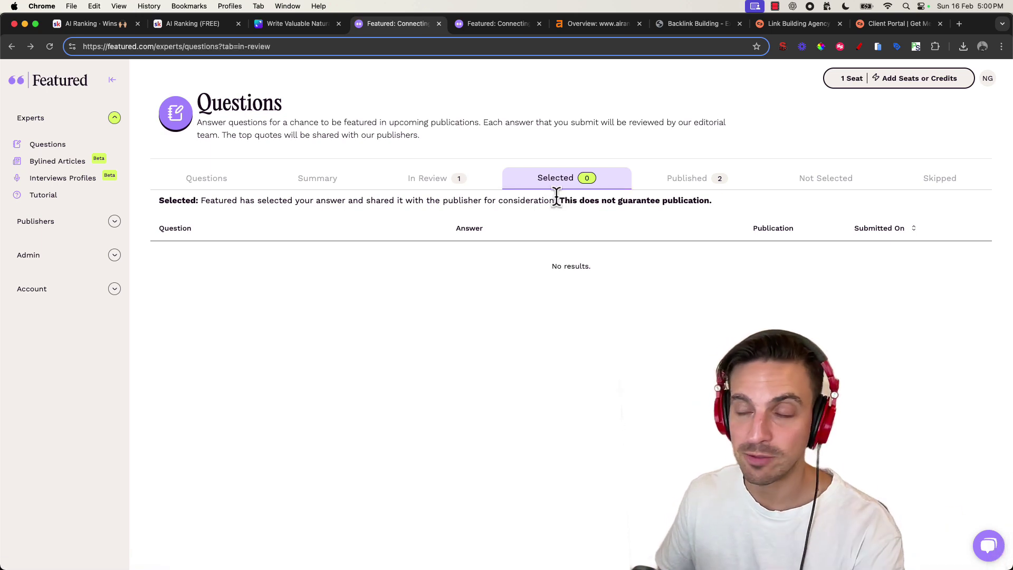
pyautogui.click(685, 179)
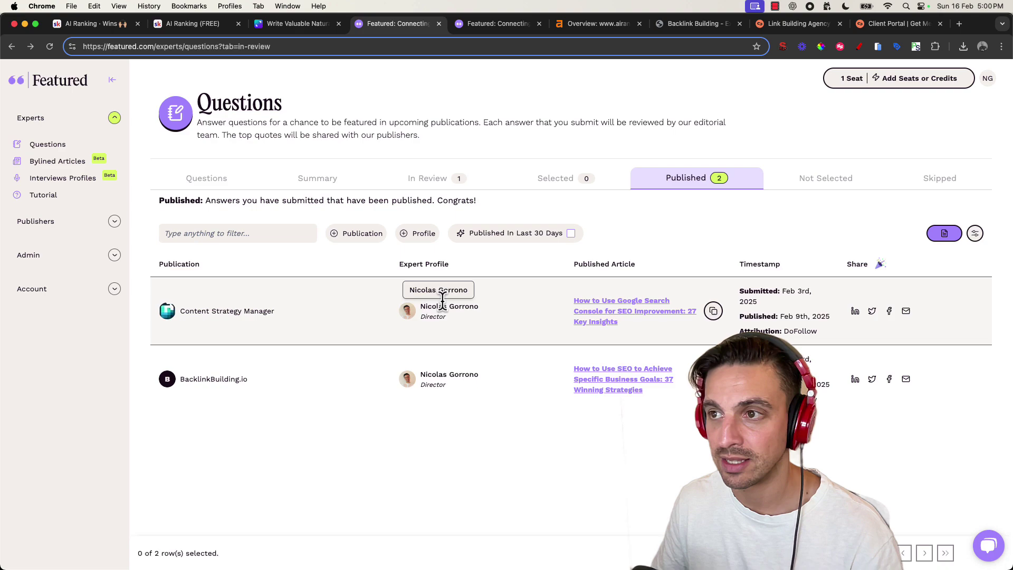
# Step: Return to Questions, scroll to the saved WebFixTool question, and copy the WebFixTool publication name
pyautogui.click(227, 185)
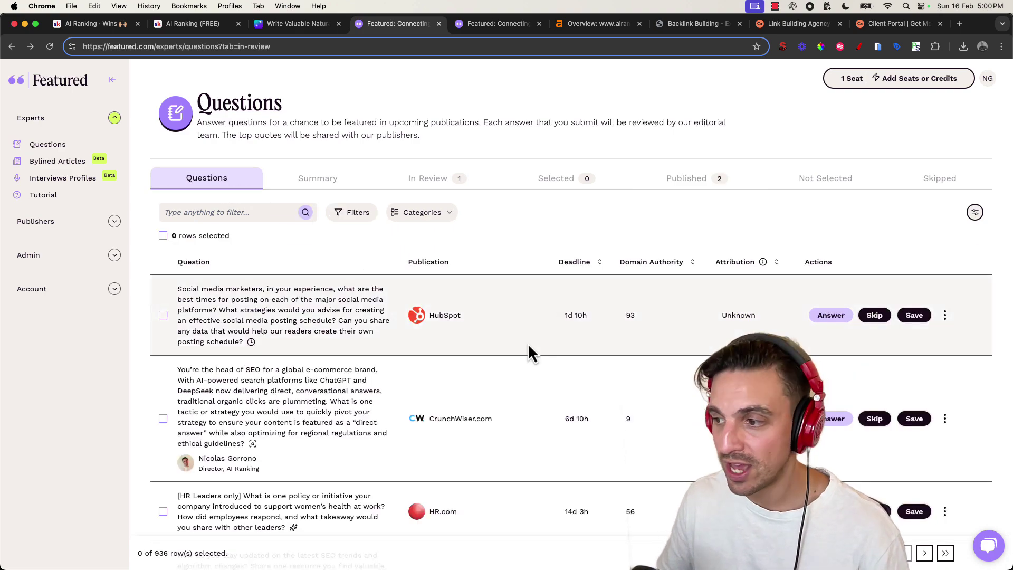
pyautogui.scroll(-15, 528, 353)
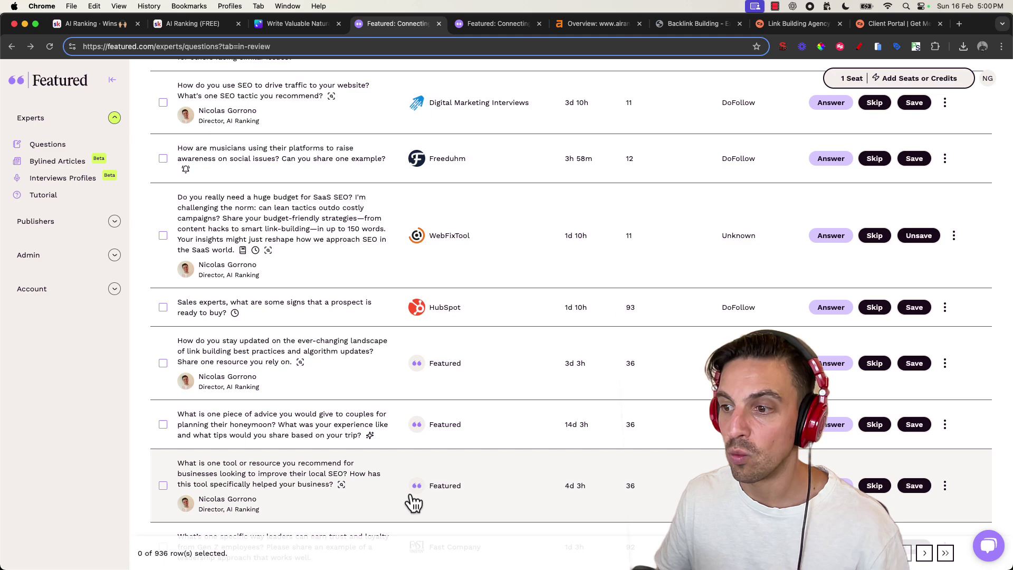
pyautogui.scroll(-10, 388, 422)
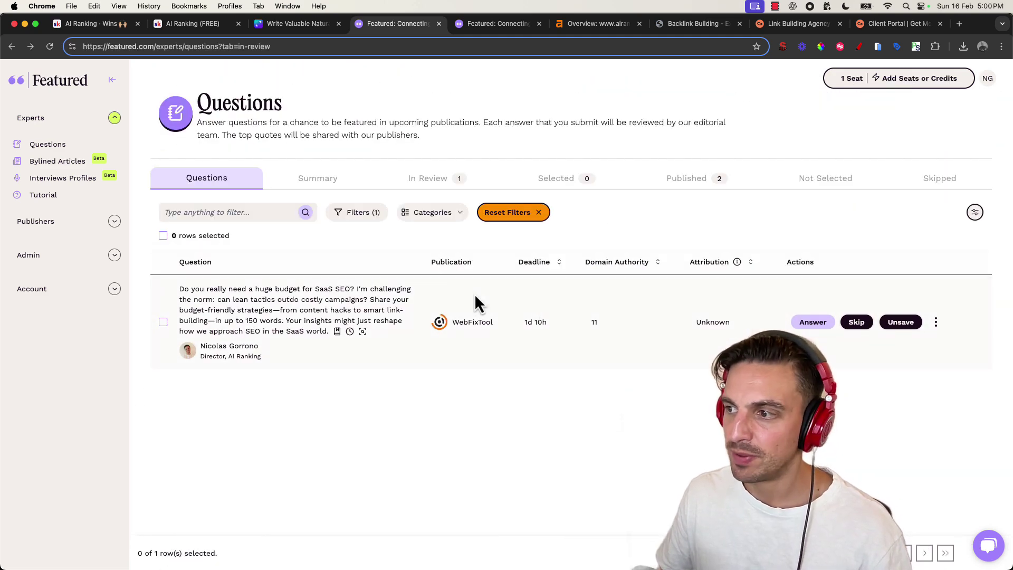
pyautogui.doubleClick(469, 322)
pyautogui.press('super+c')
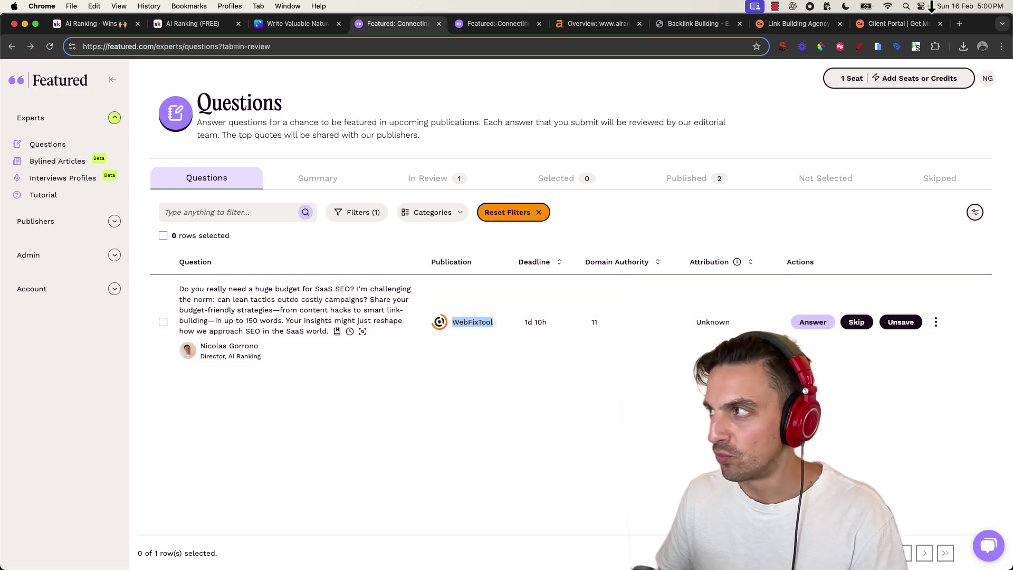
# Step: Google WebFixTool in a new tab, open webfixtool.com, and copy its address
pyautogui.click(959, 23)
pyautogui.press('super+v')
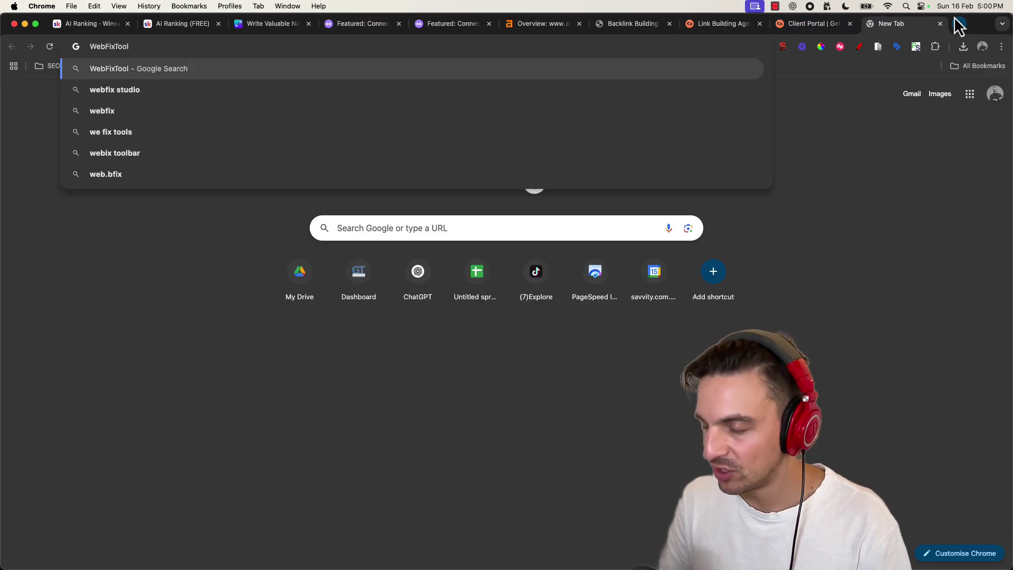
pyautogui.press('Return')
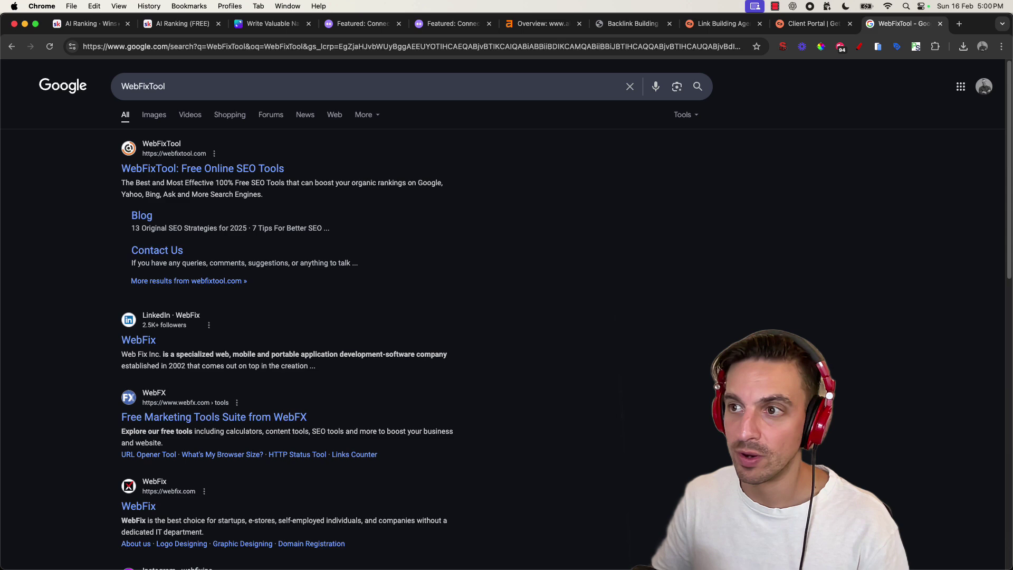
pyautogui.click(157, 175)
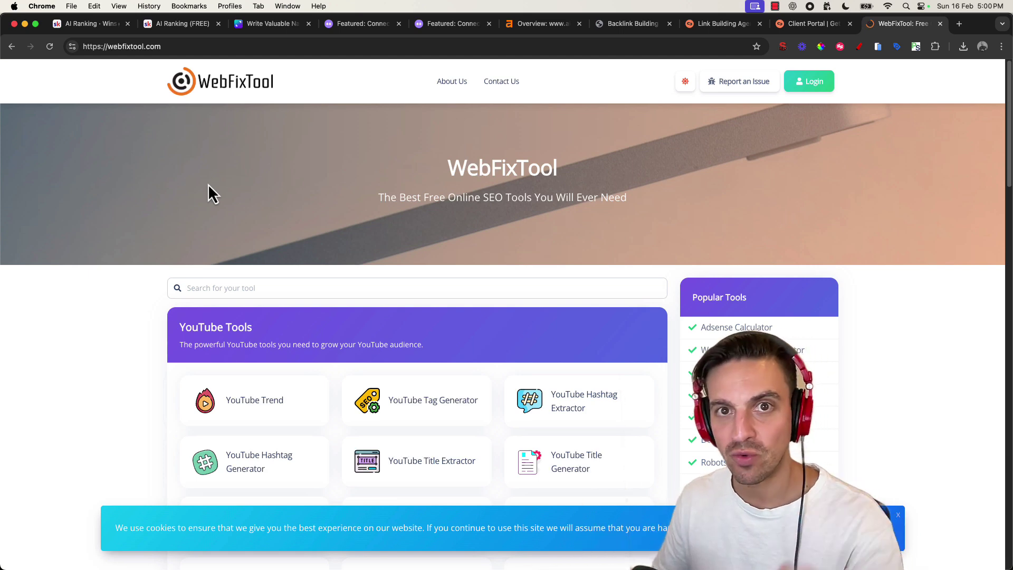
pyautogui.doubleClick(157, 46)
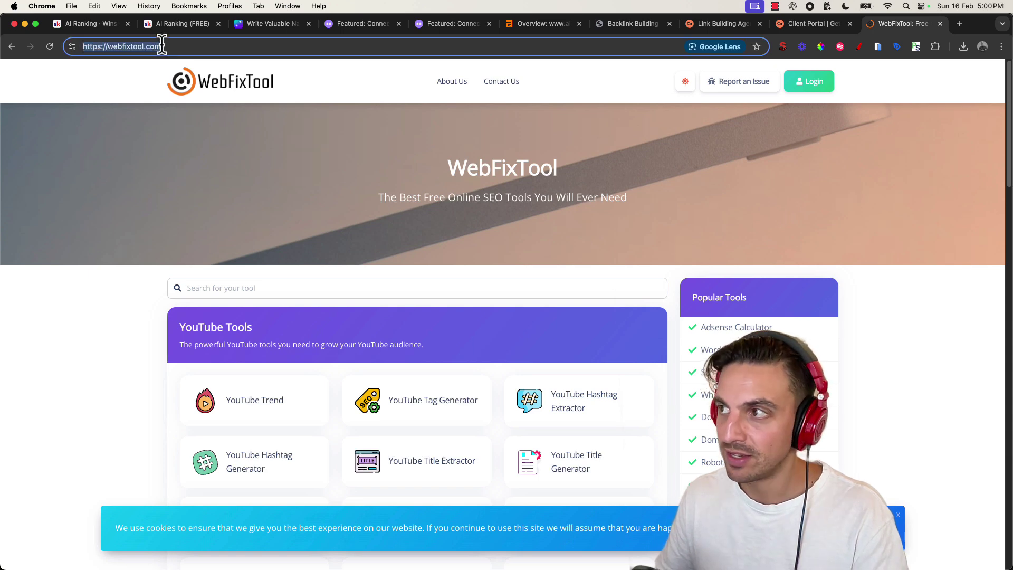
# Step: Check webfixtool.com in Ahrefs Site Explorer (DR 56, 261 referring domains) over a one-year chart
pyautogui.click(537, 27)
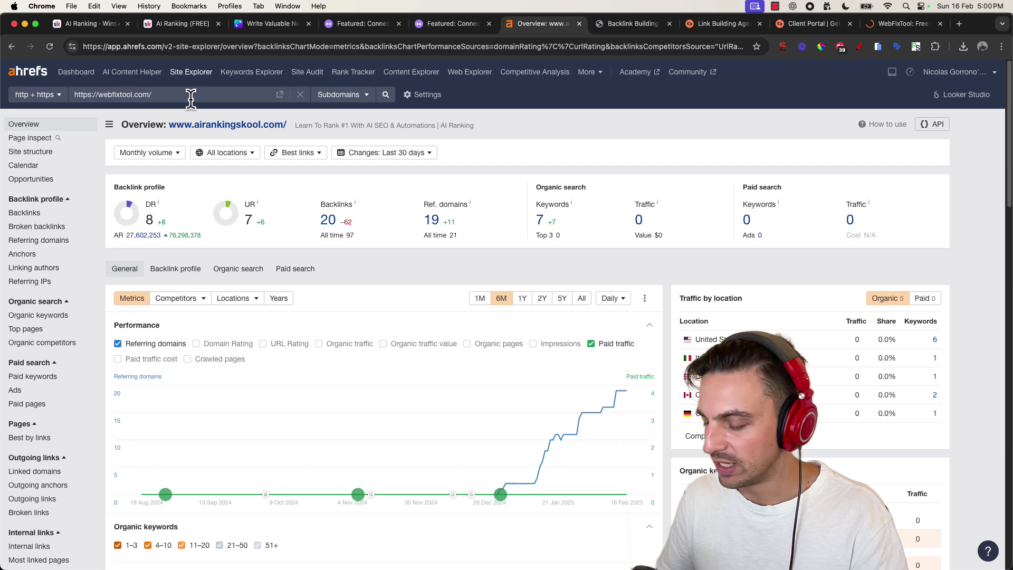
pyautogui.press('Return')
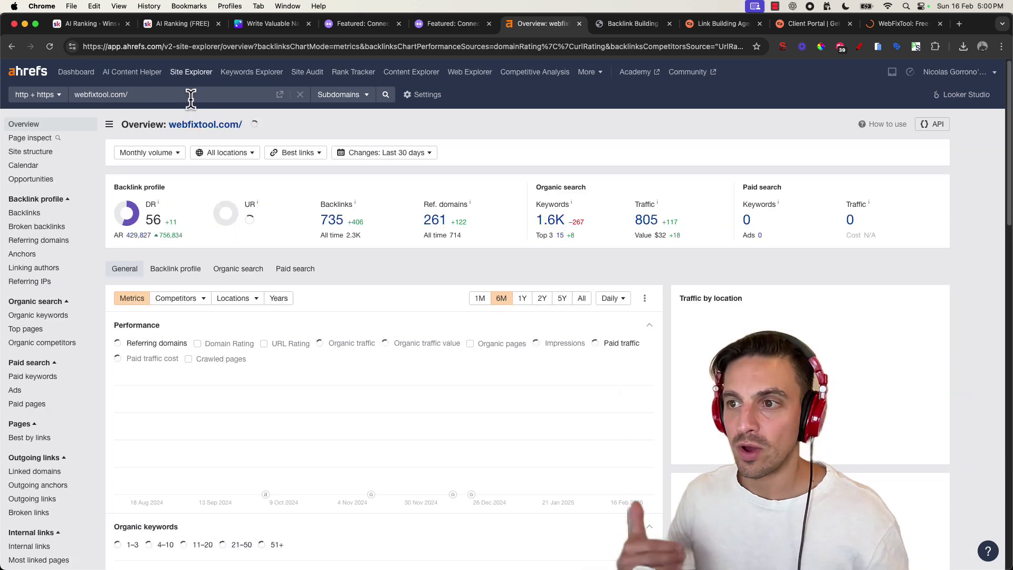
pyautogui.click(522, 298)
pyautogui.scroll(-3, 522, 299)
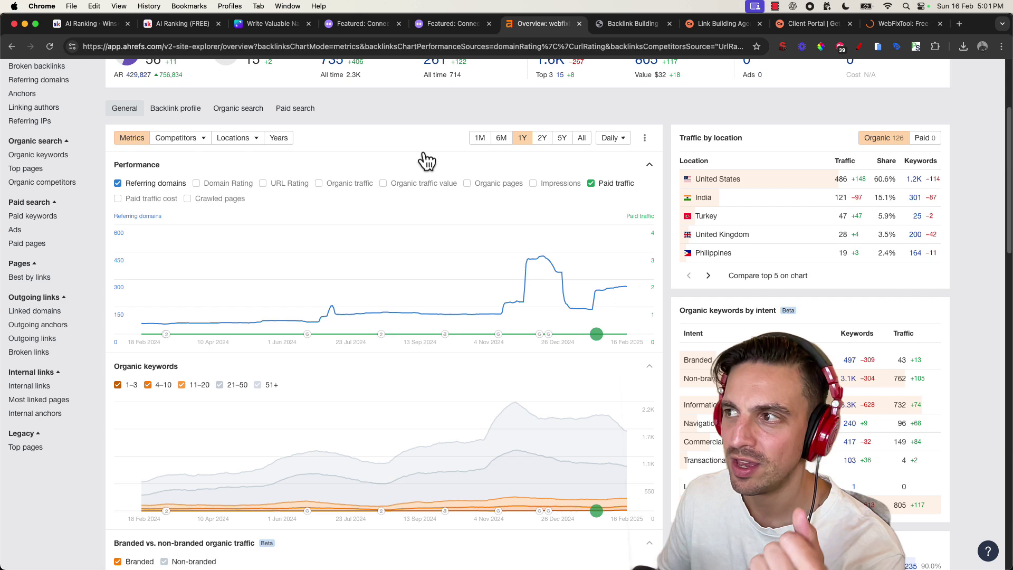
pyautogui.scroll(3, 297, 247)
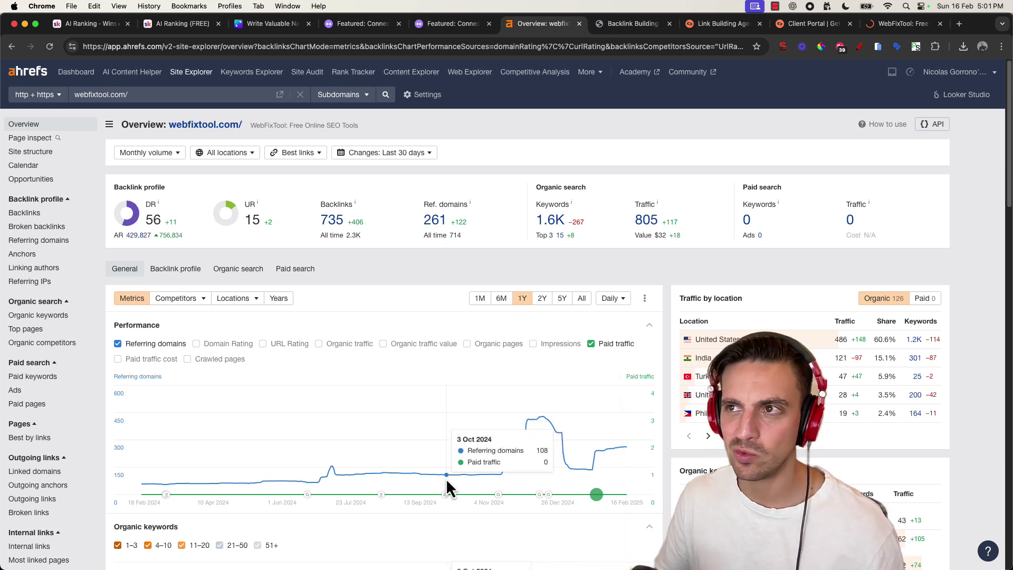
# Step: Return to Featured.com's Published list and copy the BacklinkBuilding.io publication name
pyautogui.click(343, 28)
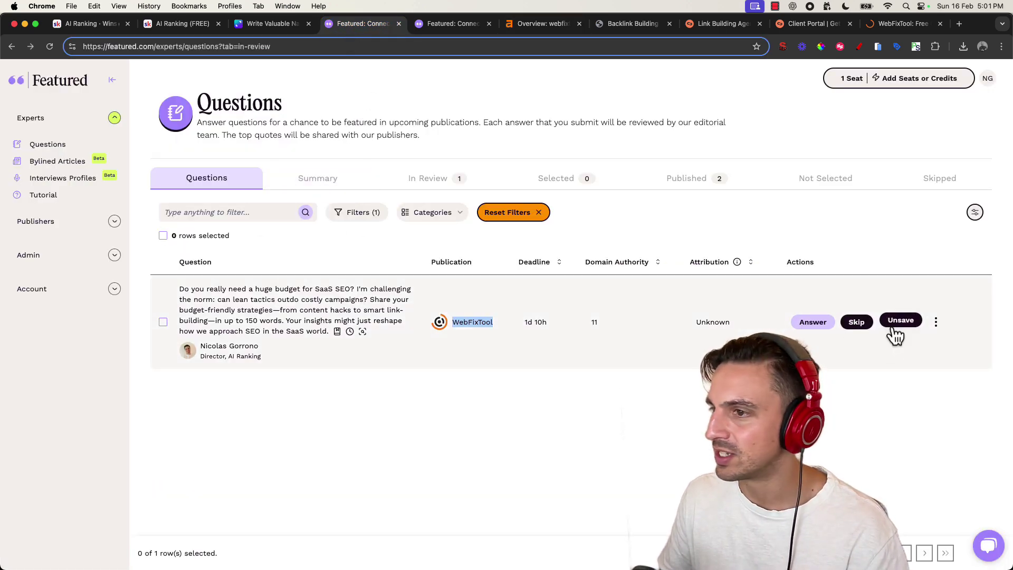
pyautogui.press('super+bracketright')
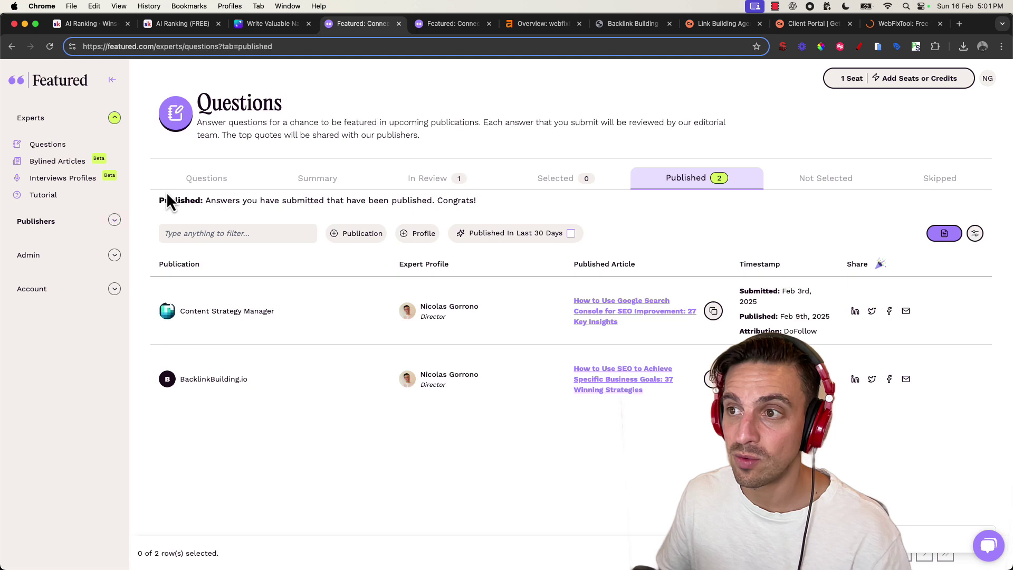
pyautogui.click(209, 184)
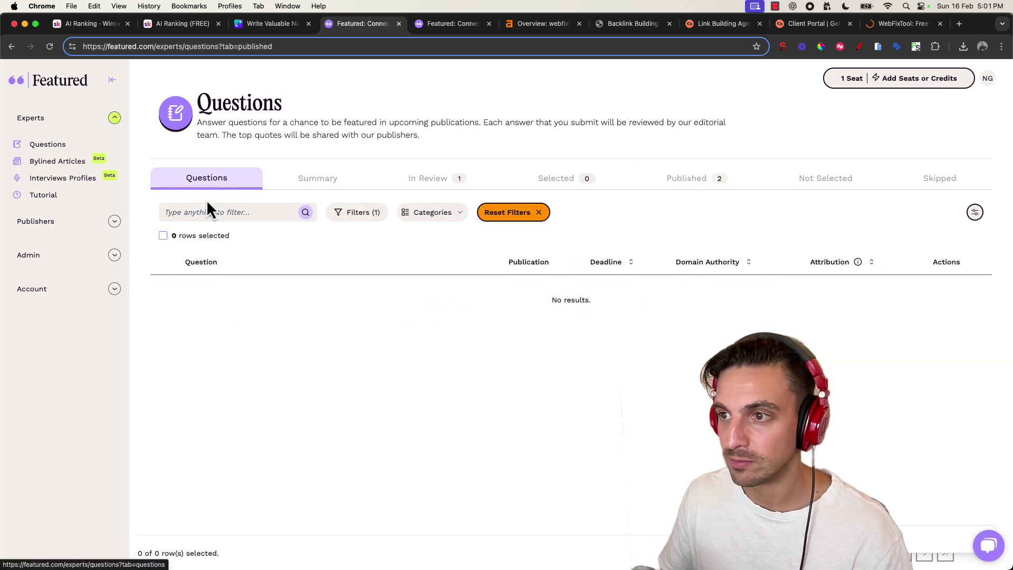
pyautogui.doubleClick(209, 380)
pyautogui.press('super+c')
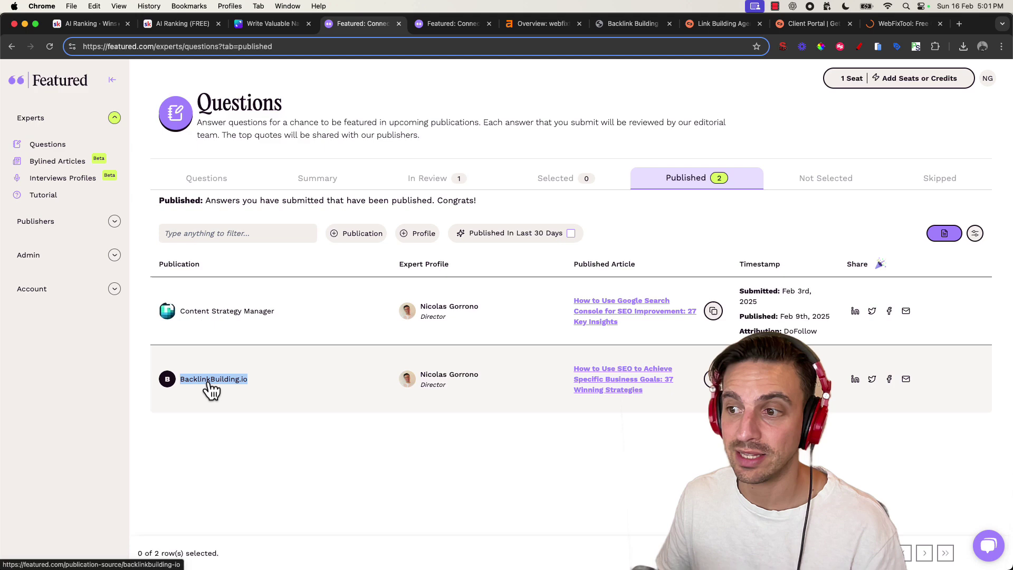
# Step: Run the Ahrefs overview for backlinkbuilding.io: DR 7, 213 backlinks, 87 referring domains
pyautogui.click(525, 26)
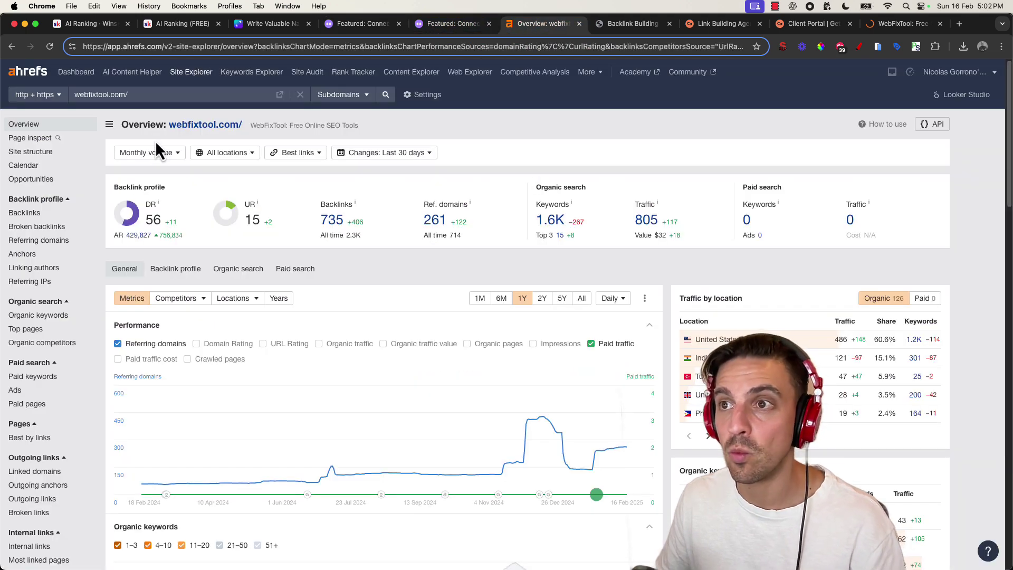
pyautogui.click(153, 94)
pyautogui.press('super+v')
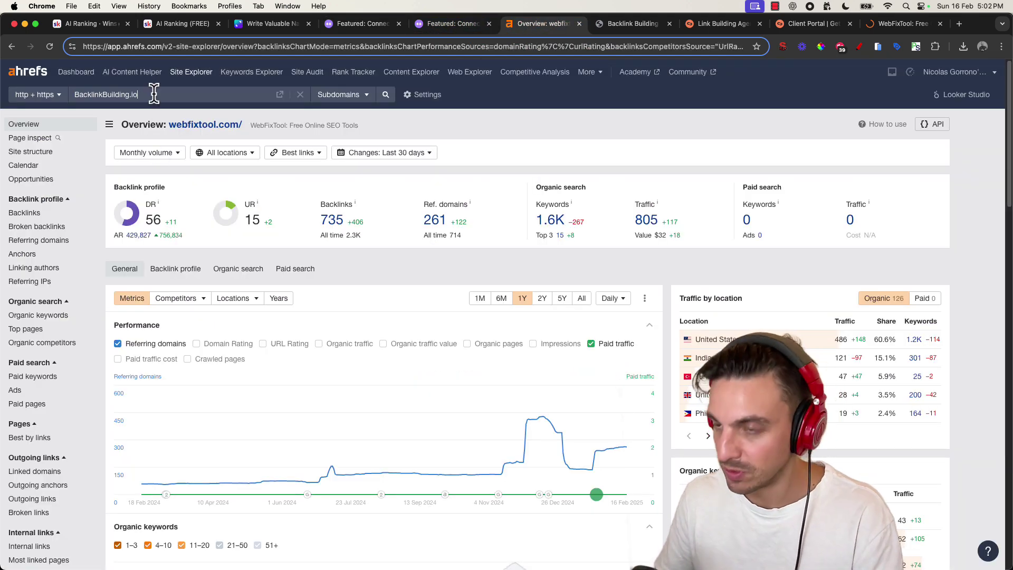
pyautogui.press('Return')
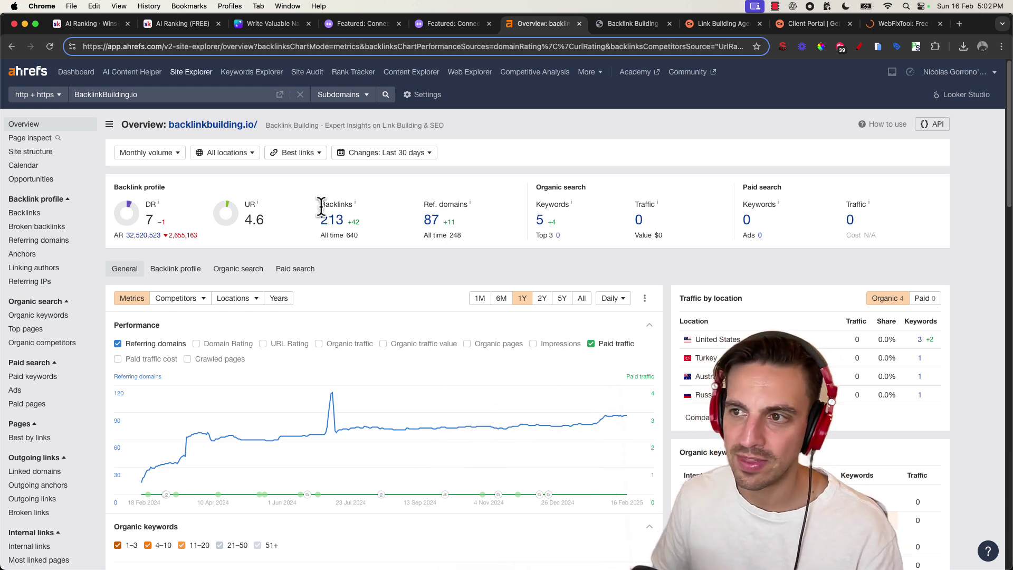
pyautogui.moveTo(337, 348)
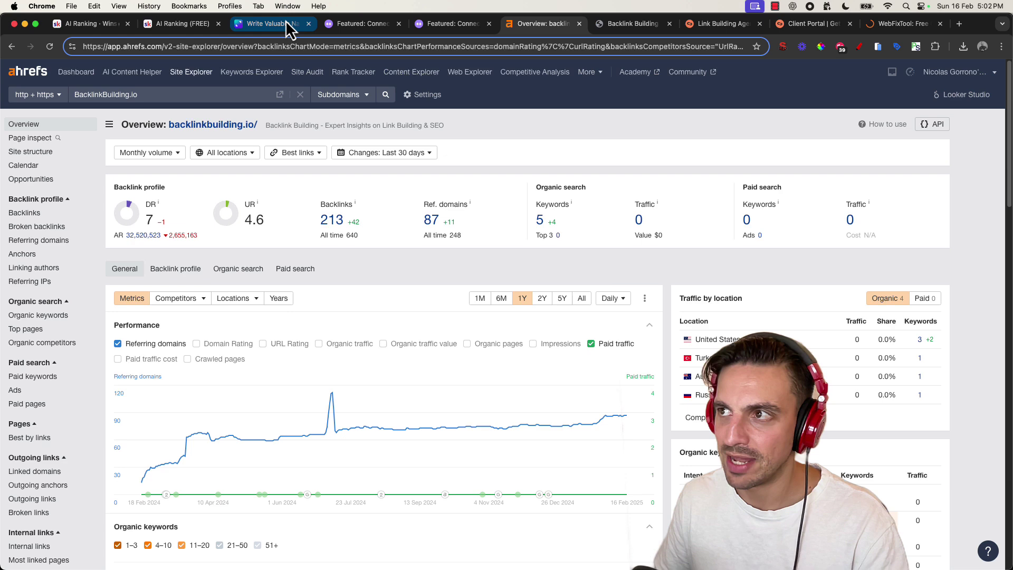
# Step: Reset Featured.com's question filters to list all 937 questions, then view the GetMeLinks homepage
pyautogui.click(354, 24)
pyautogui.click(206, 179)
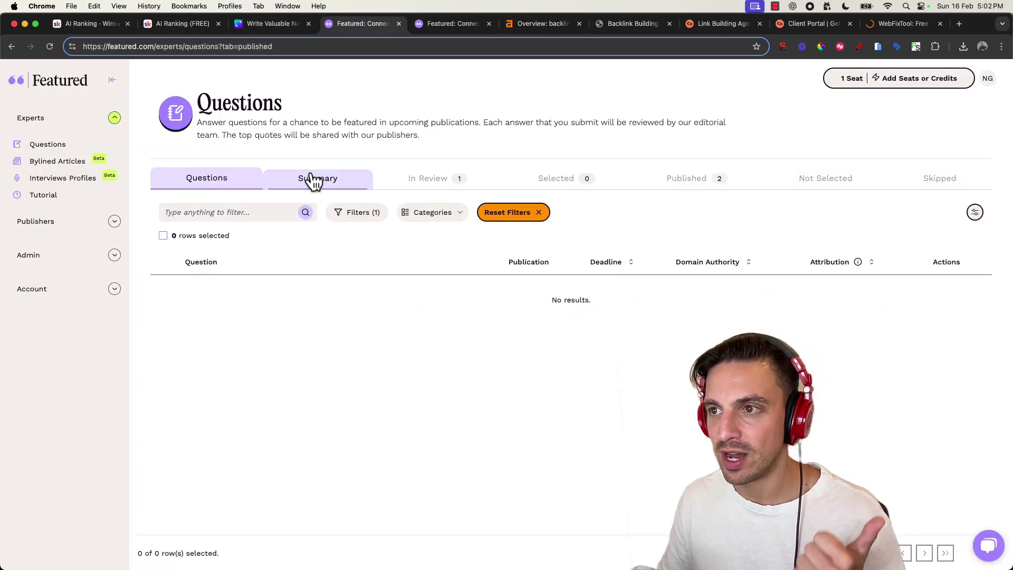
pyautogui.click(538, 211)
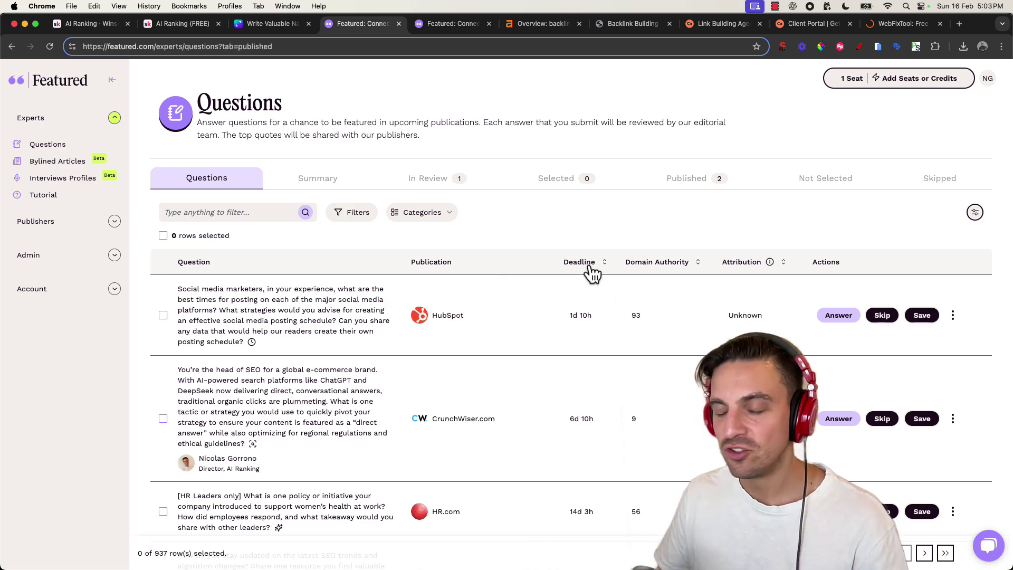
pyautogui.scroll(-10, 568, 334)
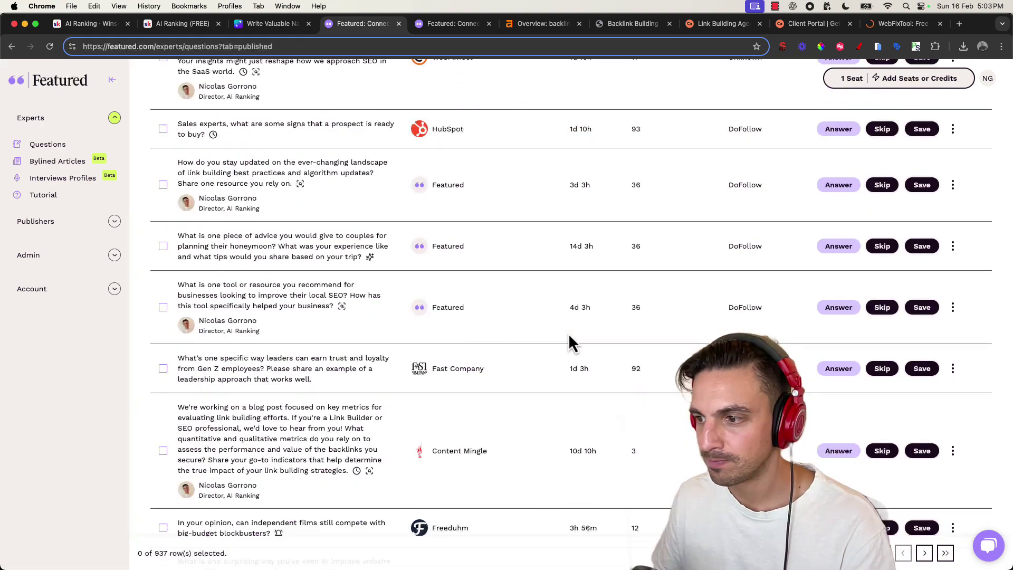
pyautogui.scroll(10, 568, 334)
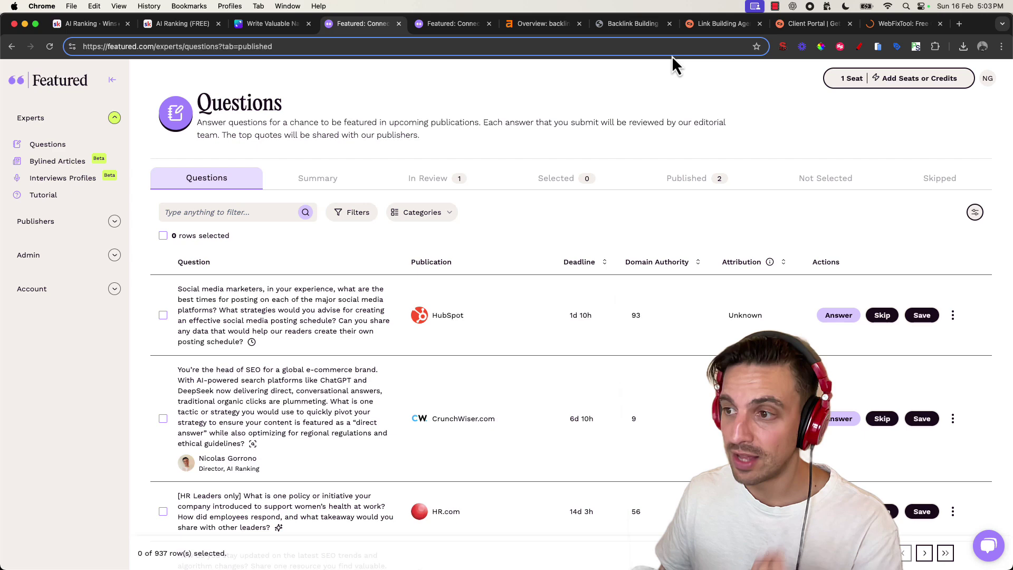
pyautogui.click(742, 24)
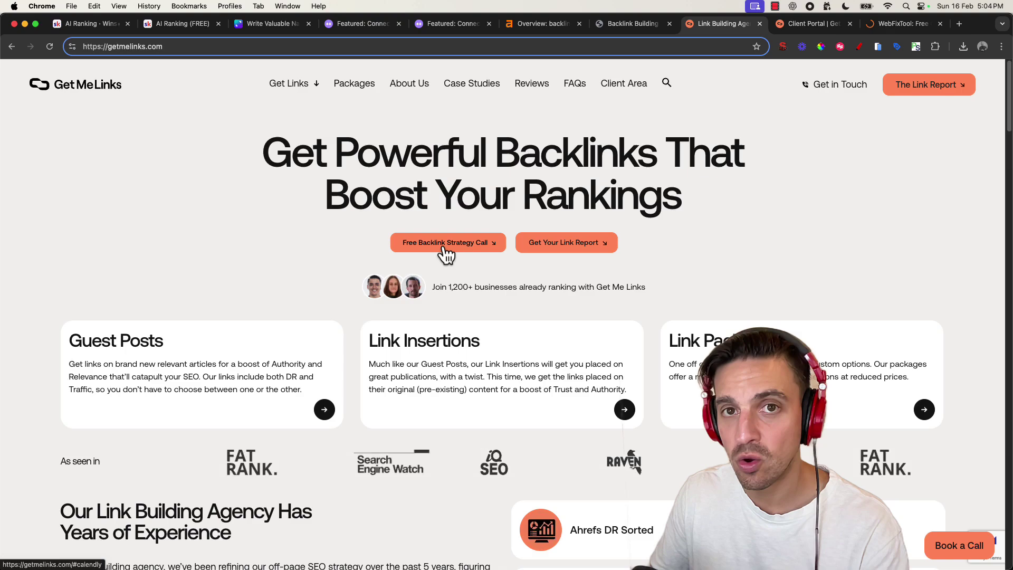
pyautogui.scroll(-20, 448, 292)
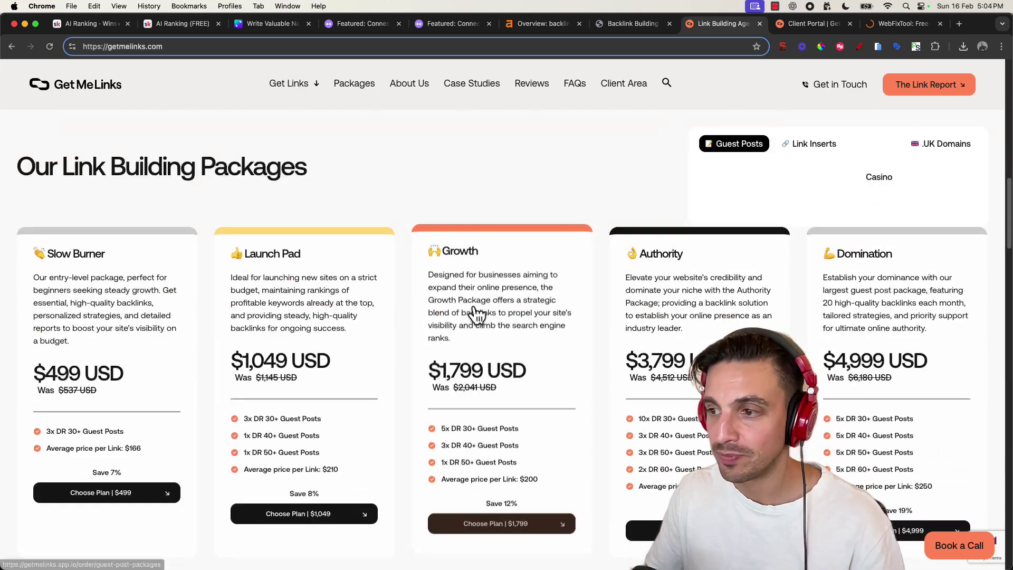
pyautogui.scroll(6, 486, 293)
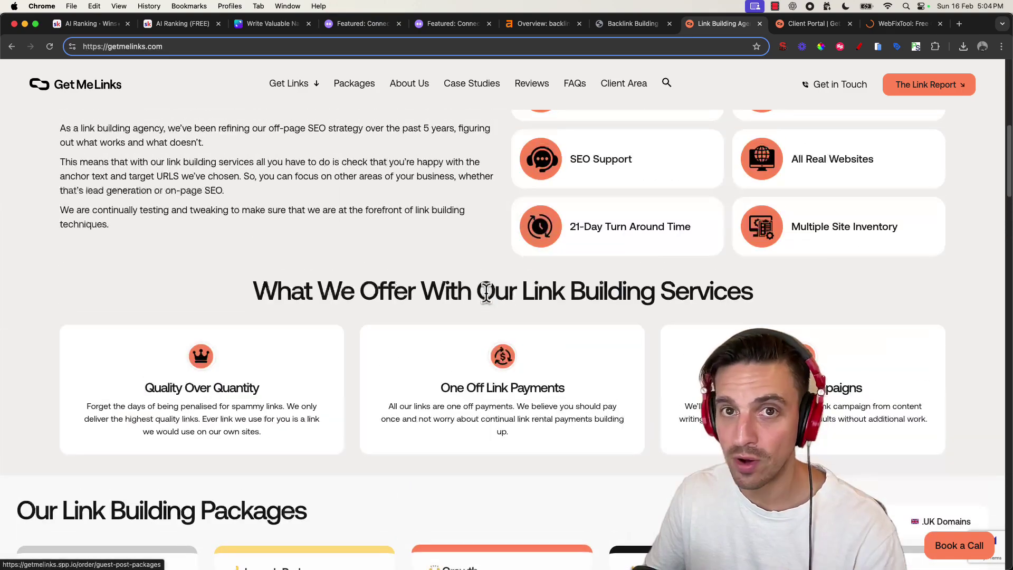
pyautogui.scroll(8, 486, 293)
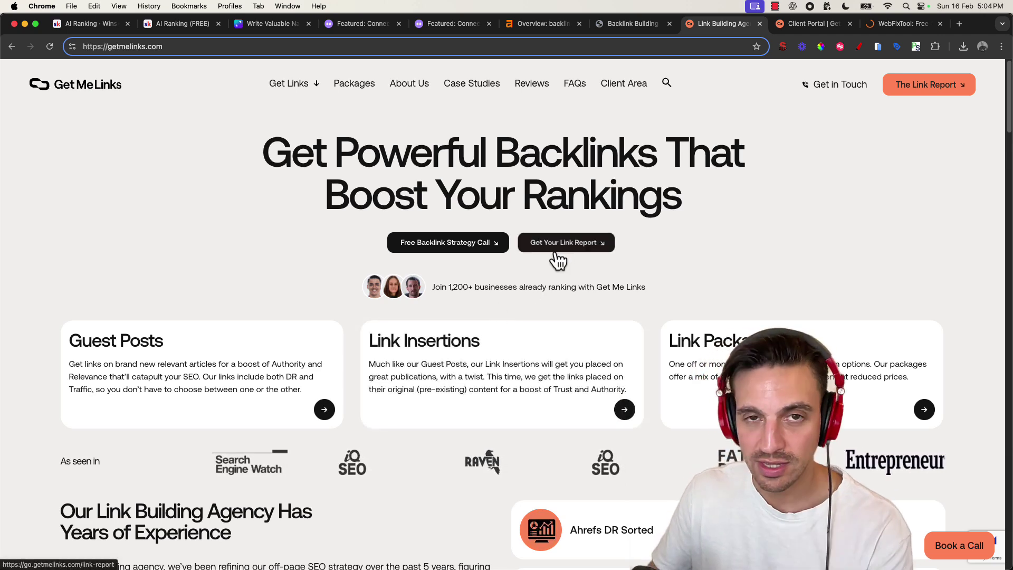
# Step: Review the Canva backlink slides, then bring up the 'How to Get Backlinks For SEO' resources doc
pyautogui.click(372, 23)
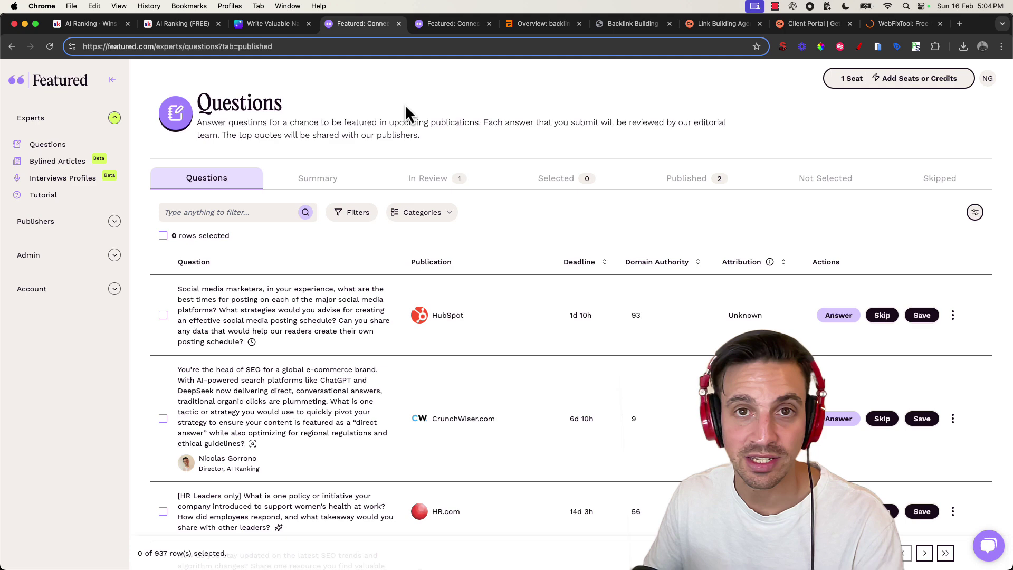
pyautogui.click(262, 27)
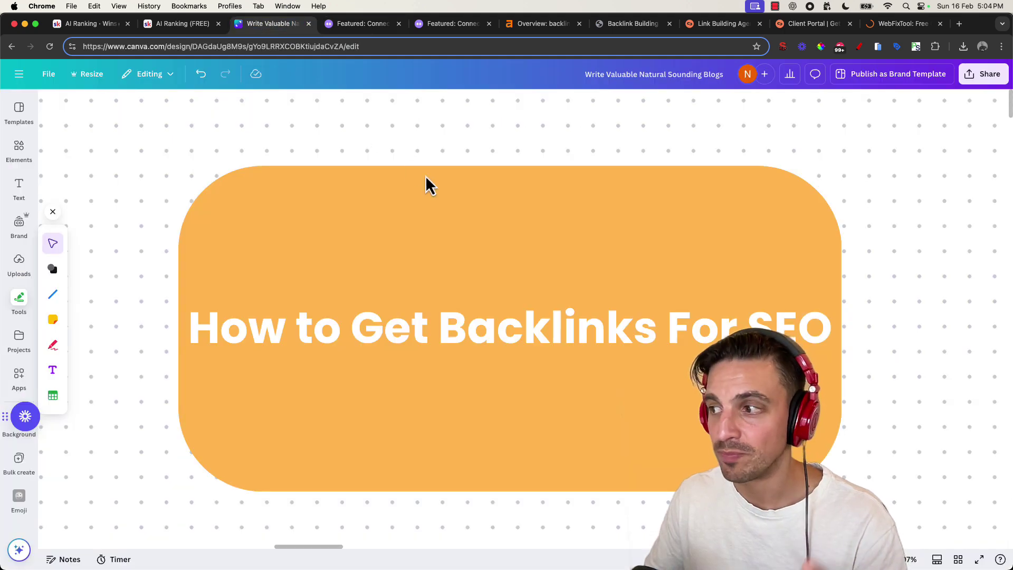
pyautogui.scroll(-10, 426, 180)
pyautogui.scroll(2, 449, 199)
pyautogui.scroll(-9, 449, 198)
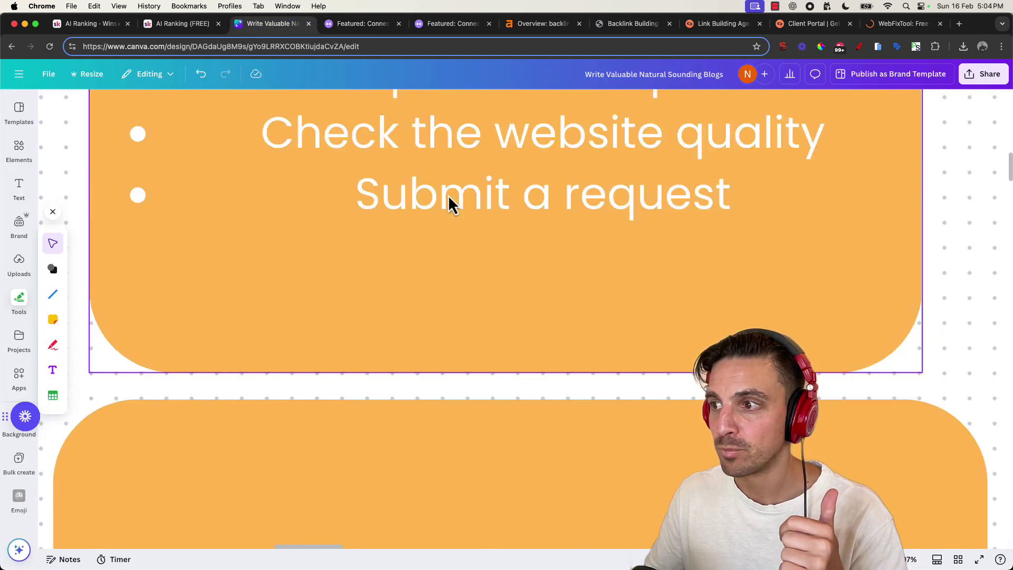
pyautogui.scroll(3, 449, 199)
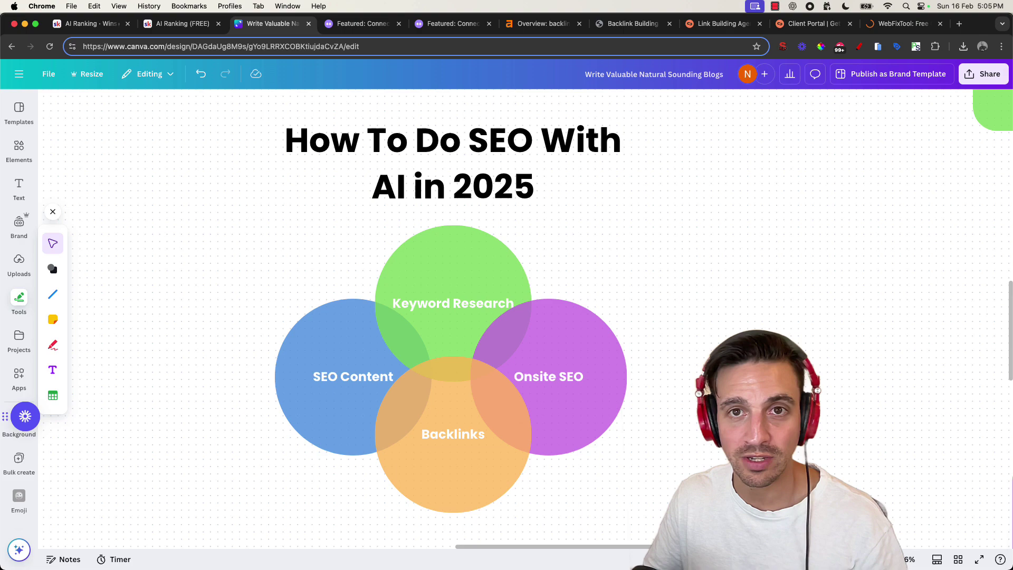
pyautogui.moveTo(0, 174); pyautogui.dragTo(467, 30)
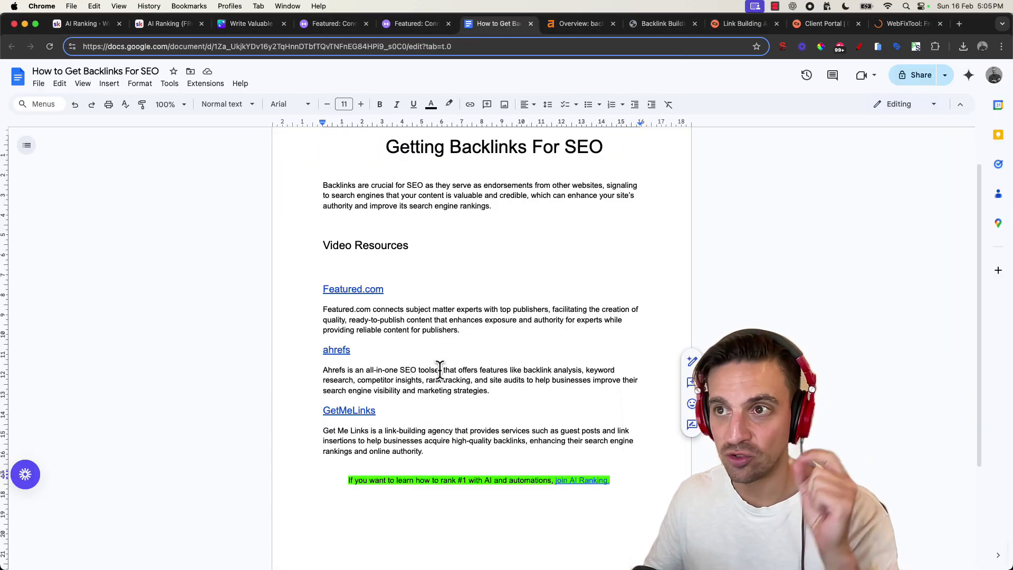
pyautogui.scroll(1, 440, 370)
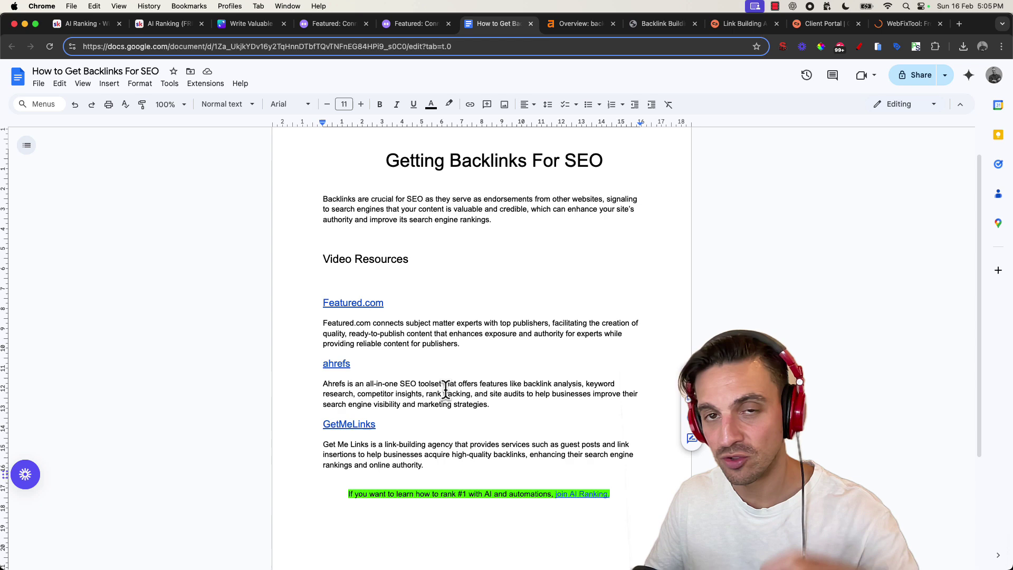